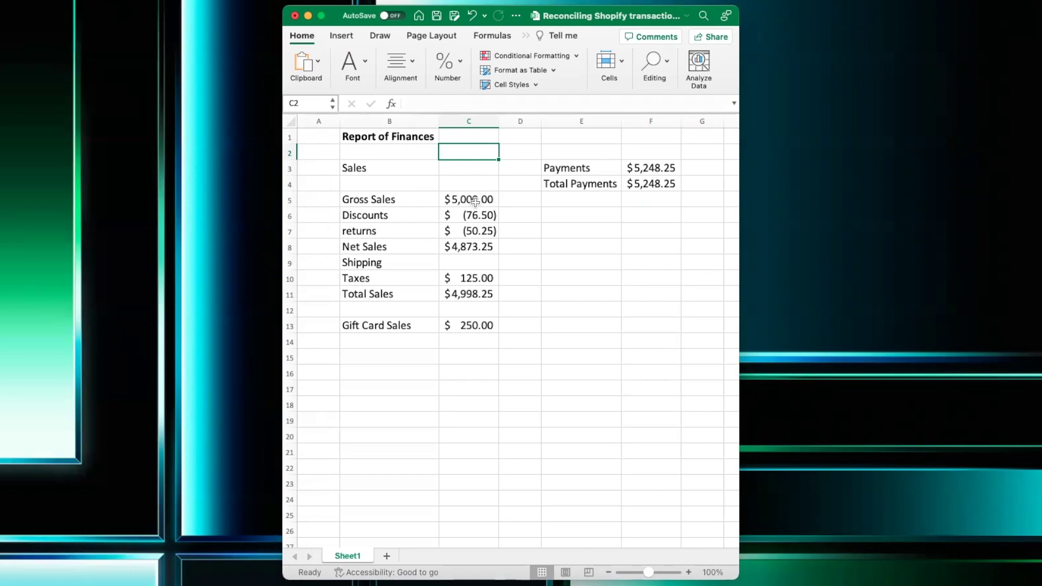
- Review the Net Sales, Taxes, Total Sales, Gift Card Sales ($250.00) and Total Payments figures
{"action": "left_click", "coordinate": [480, 247]}
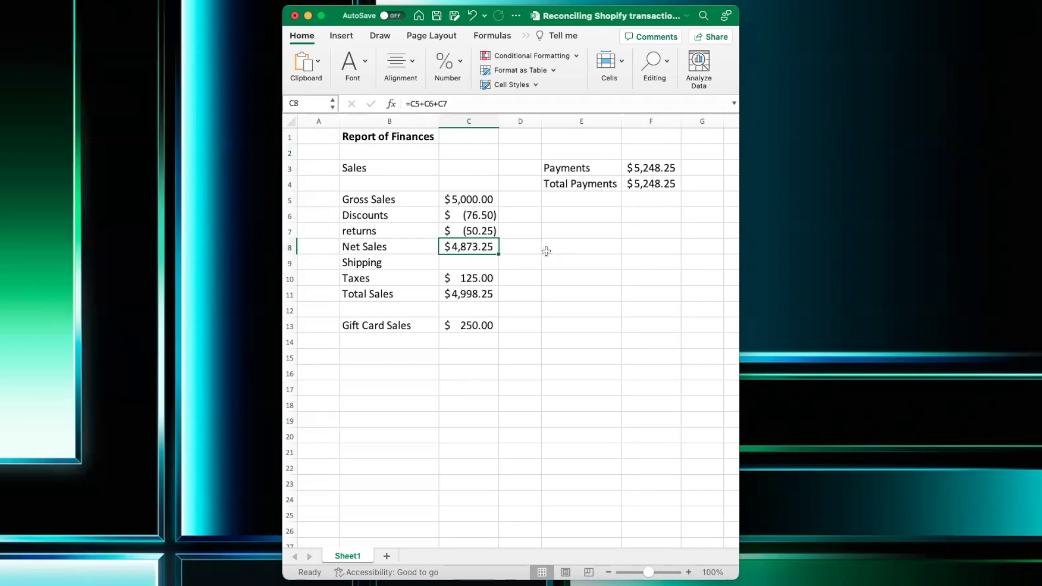
{"action": "left_click", "coordinate": [462, 275]}
{"action": "left_click", "coordinate": [491, 294]}
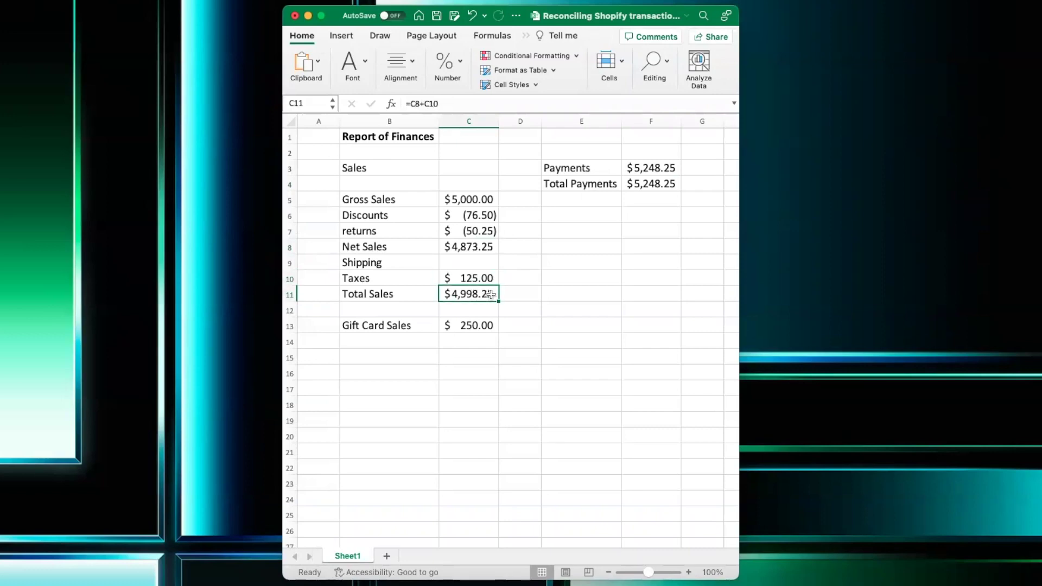
{"action": "left_click", "coordinate": [488, 323]}
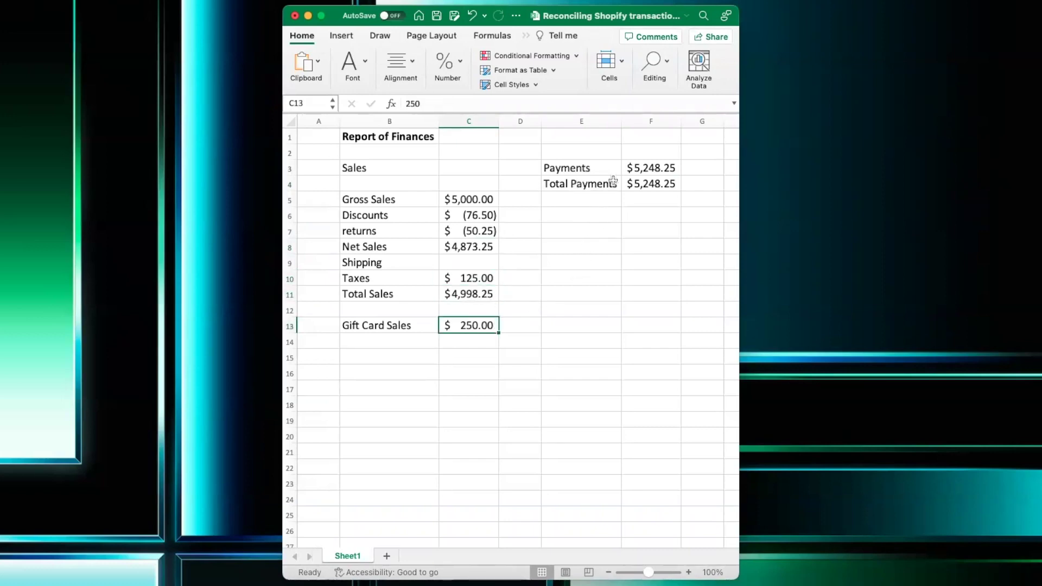
{"action": "left_click", "coordinate": [659, 182]}
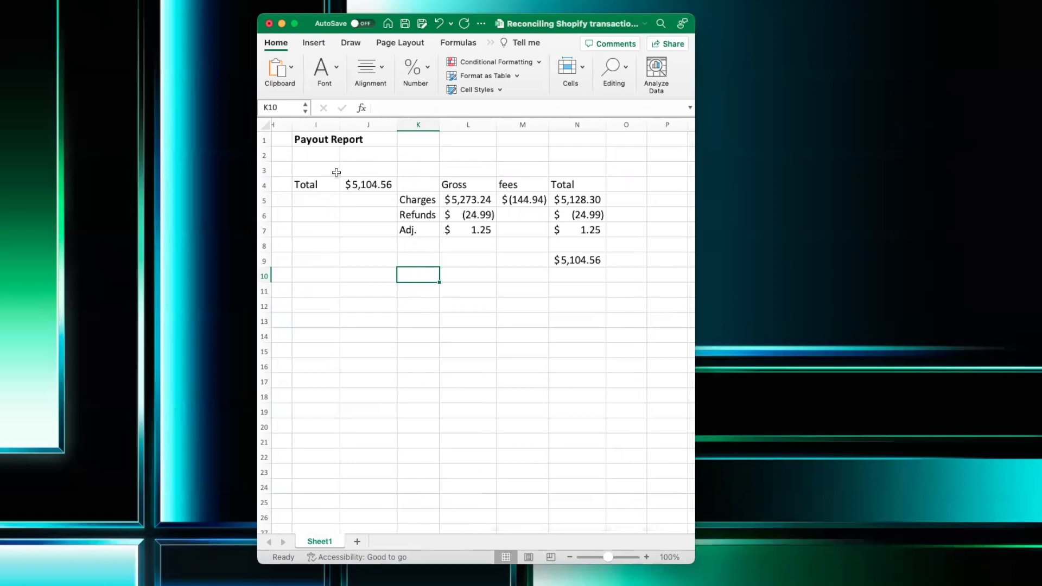
{"action": "left_click", "coordinate": [368, 181]}
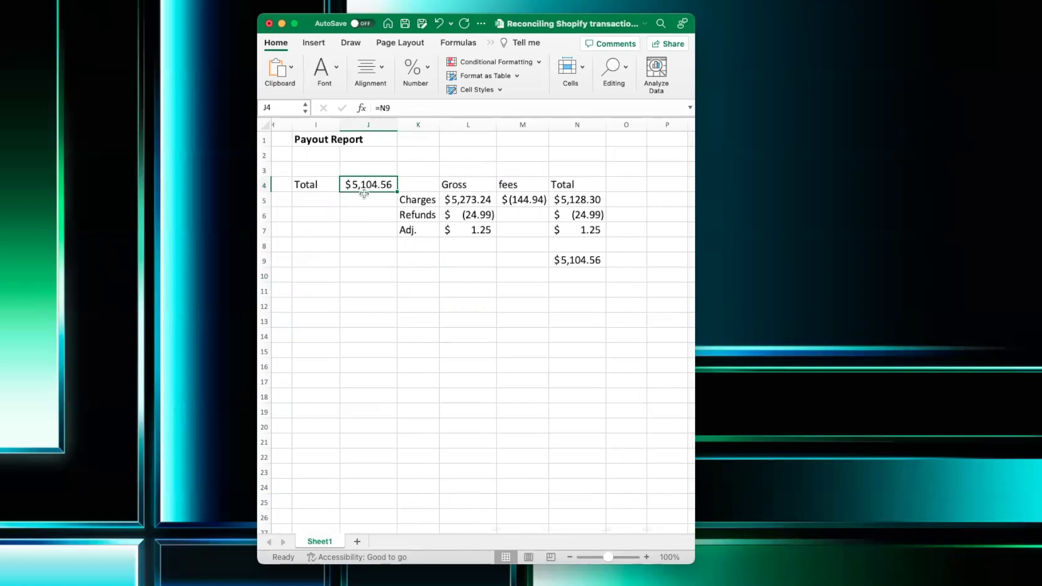
{"action": "left_click", "coordinate": [364, 198]}
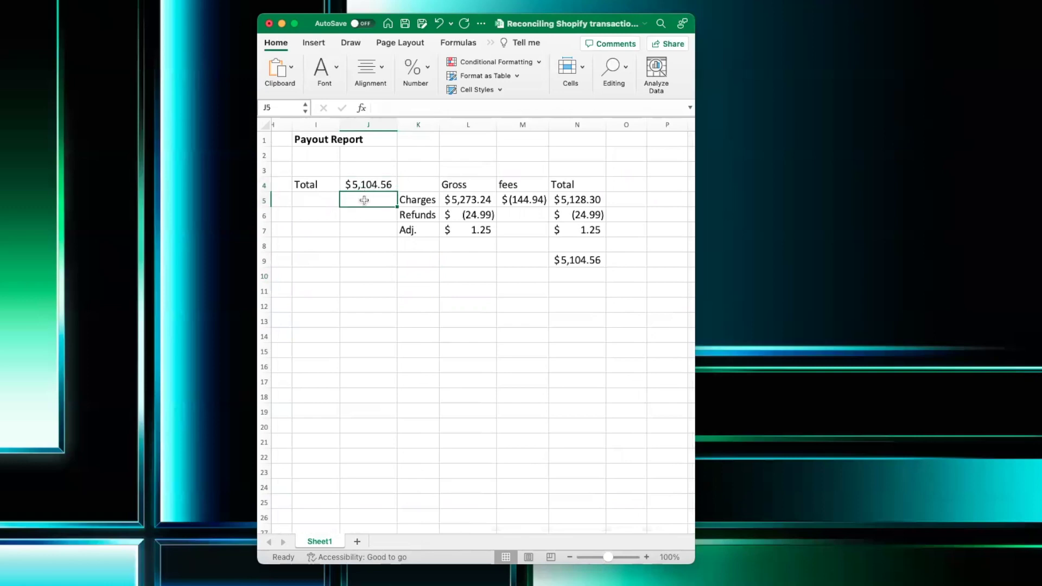
{"action": "scroll", "coordinate": [364, 201], "scroll_direction": "left", "scroll_amount": 5}
{"action": "left_click", "coordinate": [474, 184]}
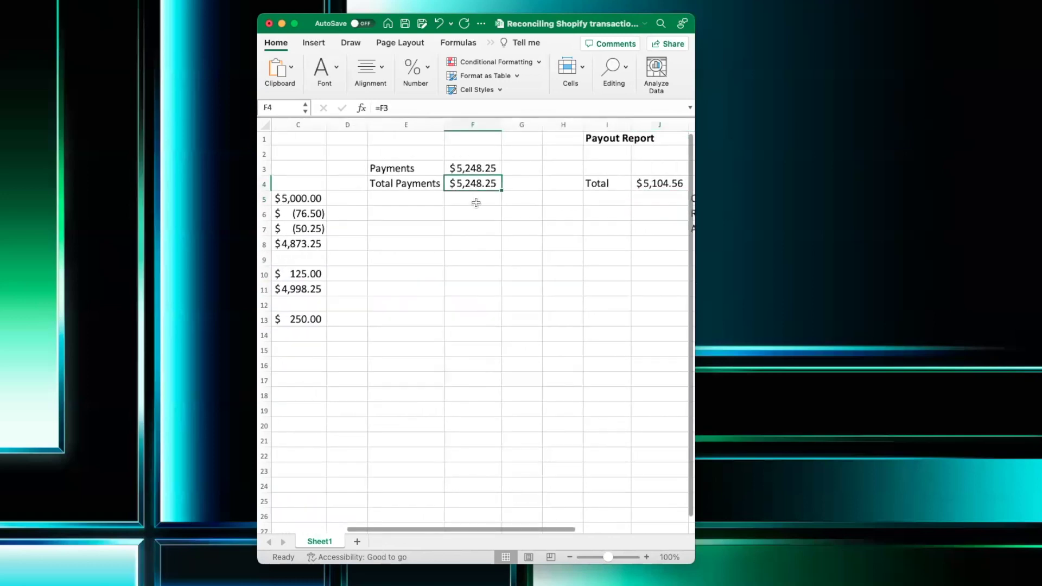
{"action": "scroll", "coordinate": [475, 203], "scroll_direction": "left", "scroll_amount": 3}
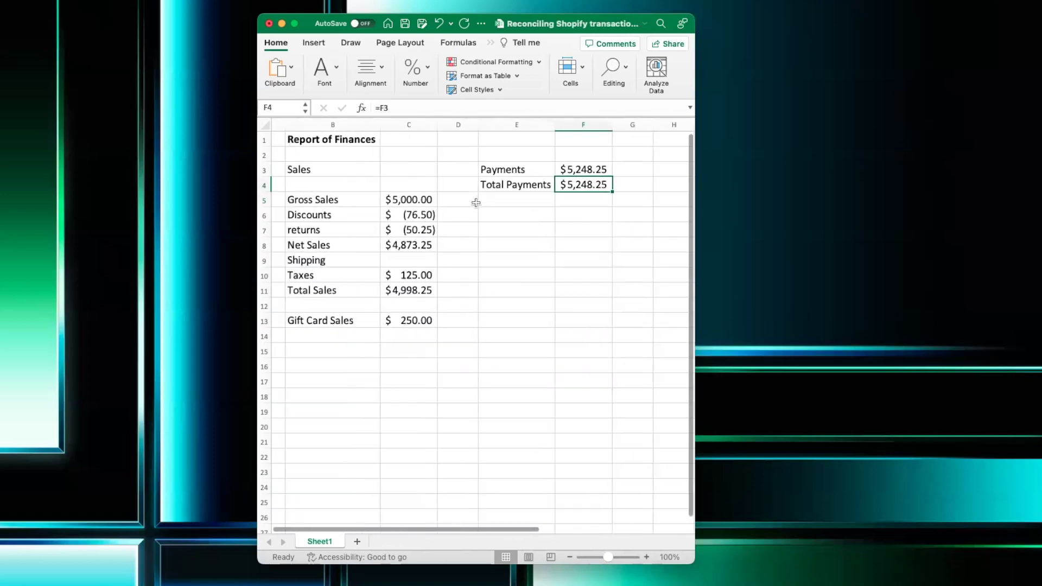
{"action": "scroll", "coordinate": [475, 203], "scroll_direction": "left", "scroll_amount": 1}
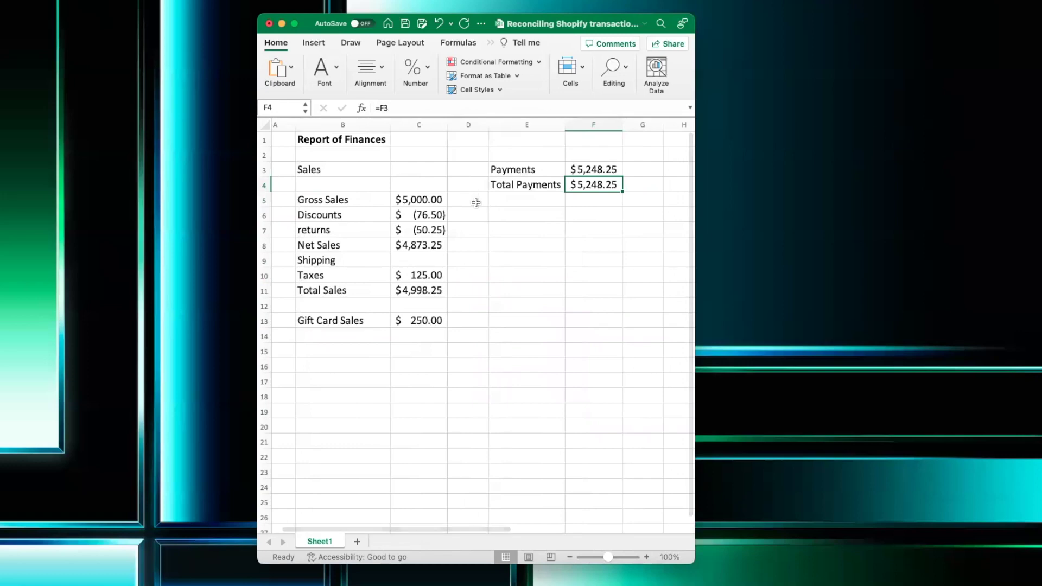
{"action": "scroll", "coordinate": [476, 202], "scroll_direction": "right", "scroll_amount": 6}
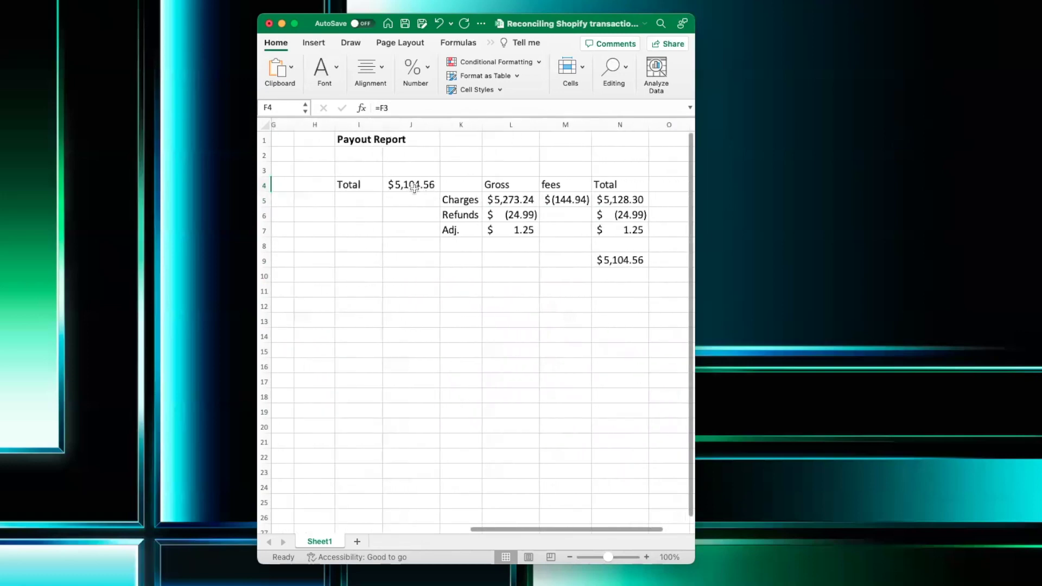
{"action": "left_click", "coordinate": [413, 186]}
{"action": "left_click", "coordinate": [569, 202]}
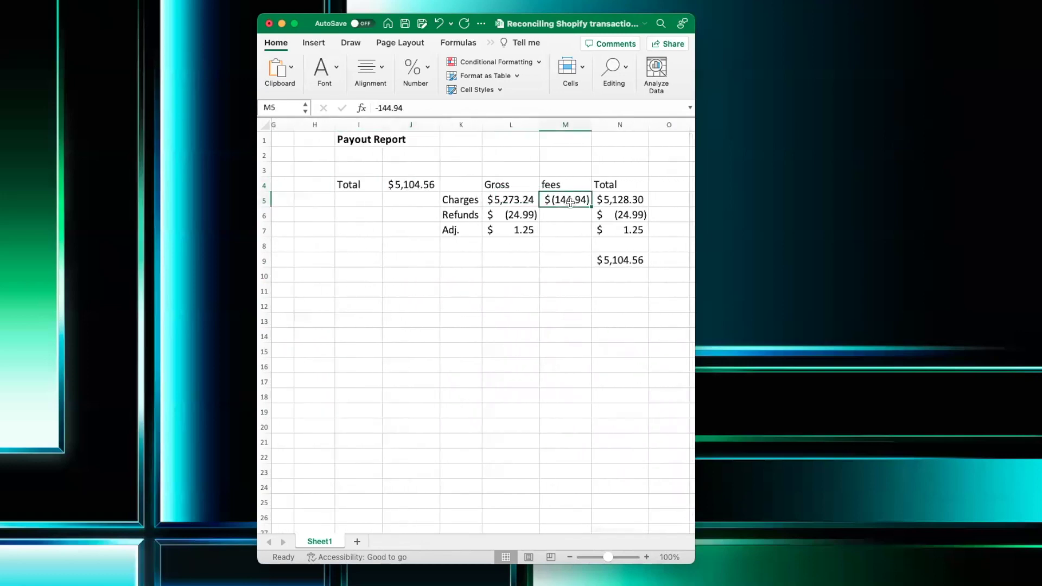
{"action": "left_click", "coordinate": [522, 228]}
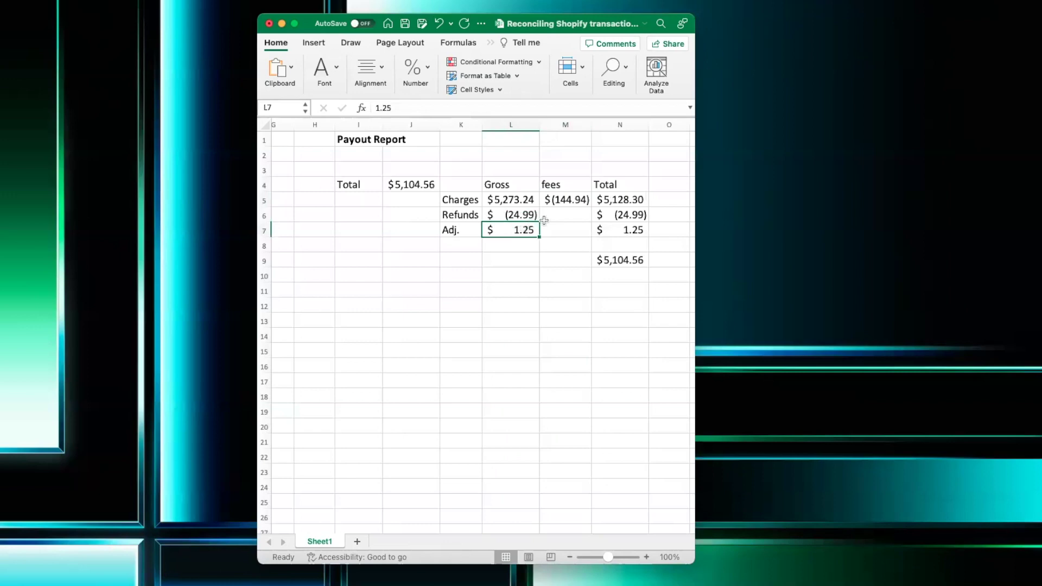
{"action": "scroll", "coordinate": [537, 317], "scroll_direction": "right", "scroll_amount": 1}
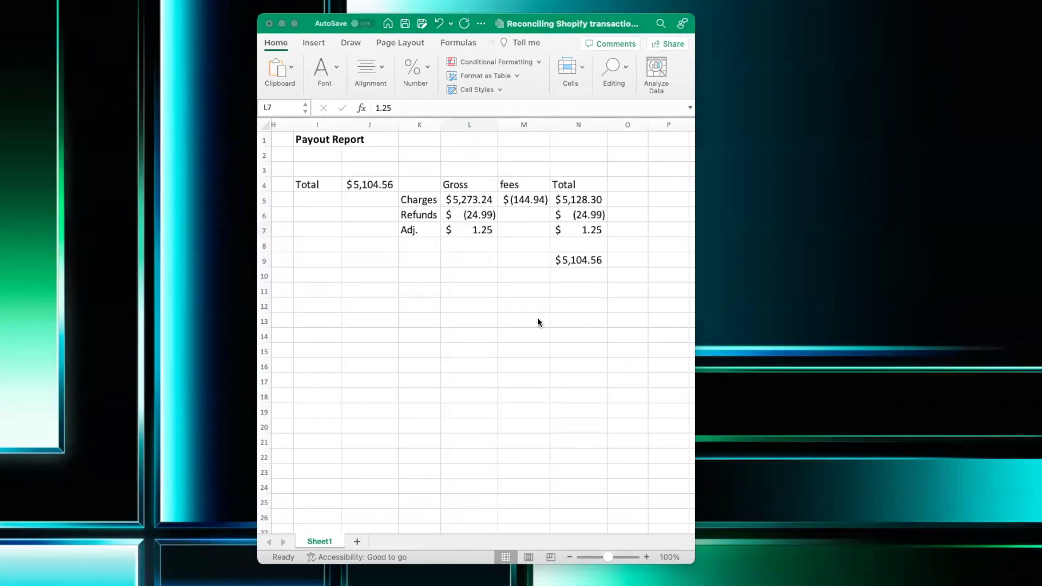
- Inspect the Payout Report total of $5,104.56 and compare it with the Total Payments value
{"action": "left_click", "coordinate": [376, 185]}
{"action": "left_click", "coordinate": [376, 185]}
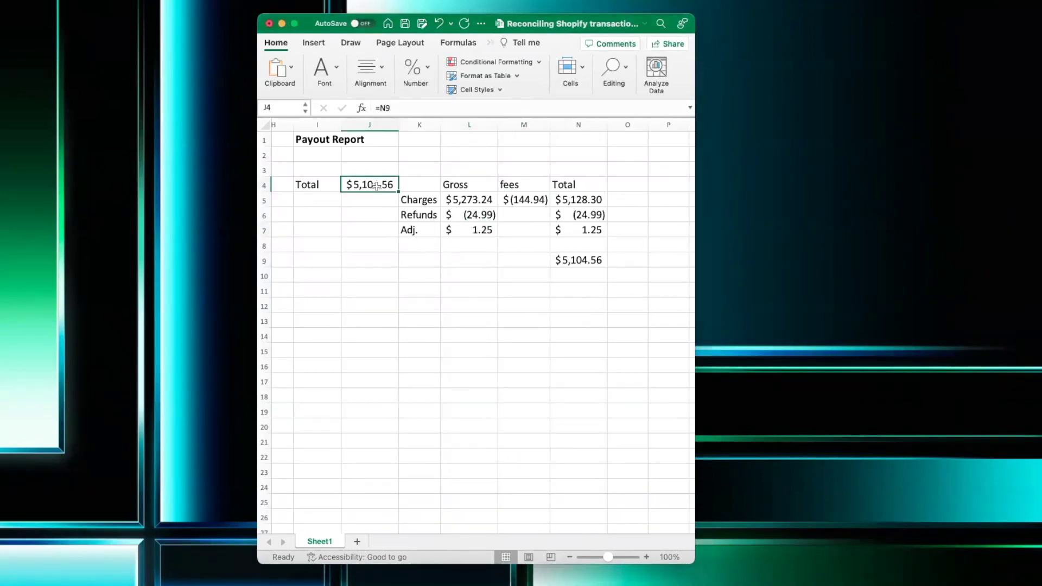
{"action": "scroll", "coordinate": [376, 186], "scroll_direction": "left", "scroll_amount": 5}
{"action": "left_click", "coordinate": [376, 186]}
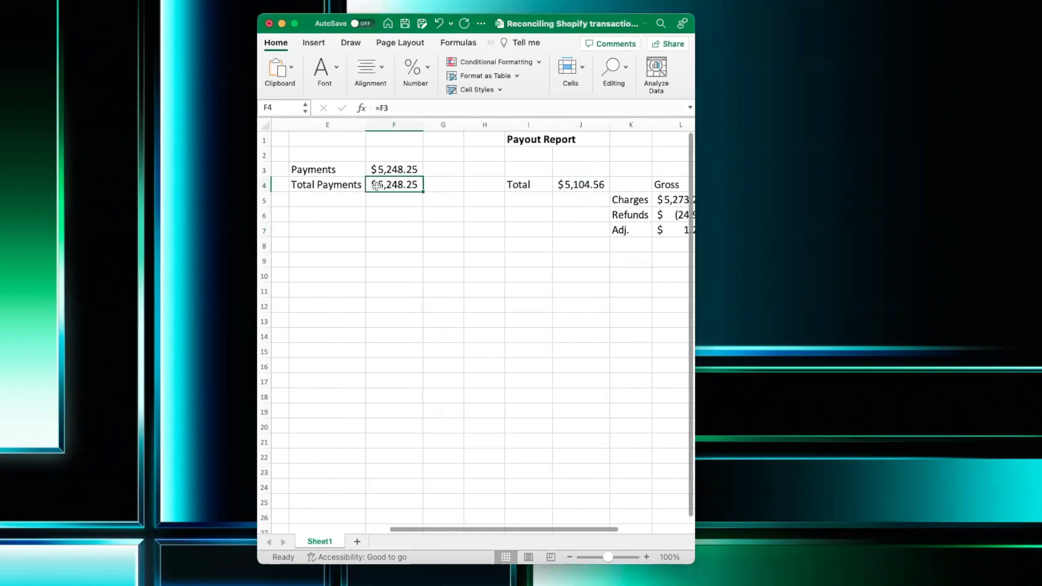
{"action": "scroll", "coordinate": [379, 195], "scroll_direction": "left", "scroll_amount": 3}
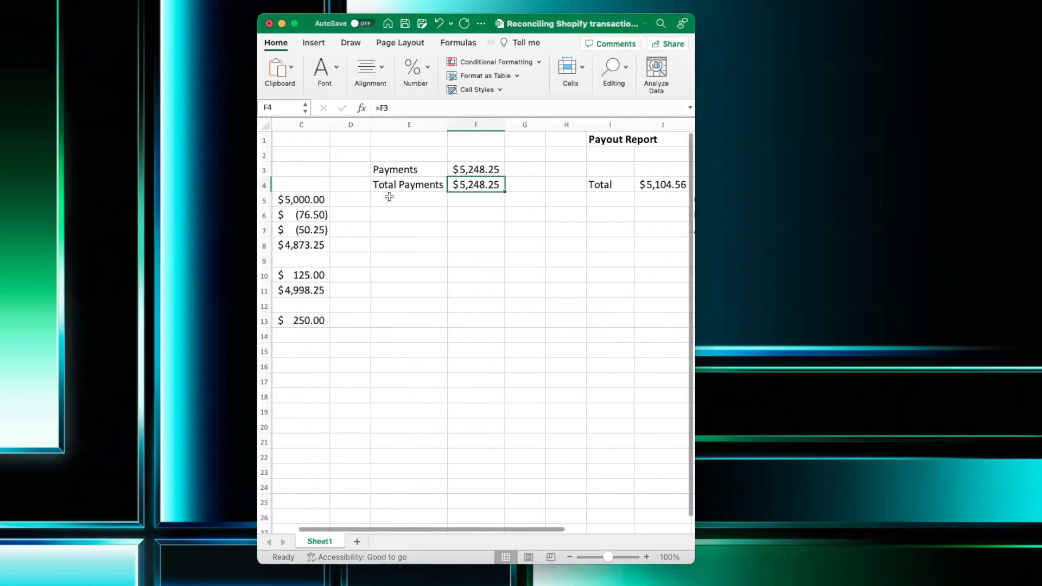
{"action": "scroll", "coordinate": [389, 196], "scroll_direction": "left", "scroll_amount": 2}
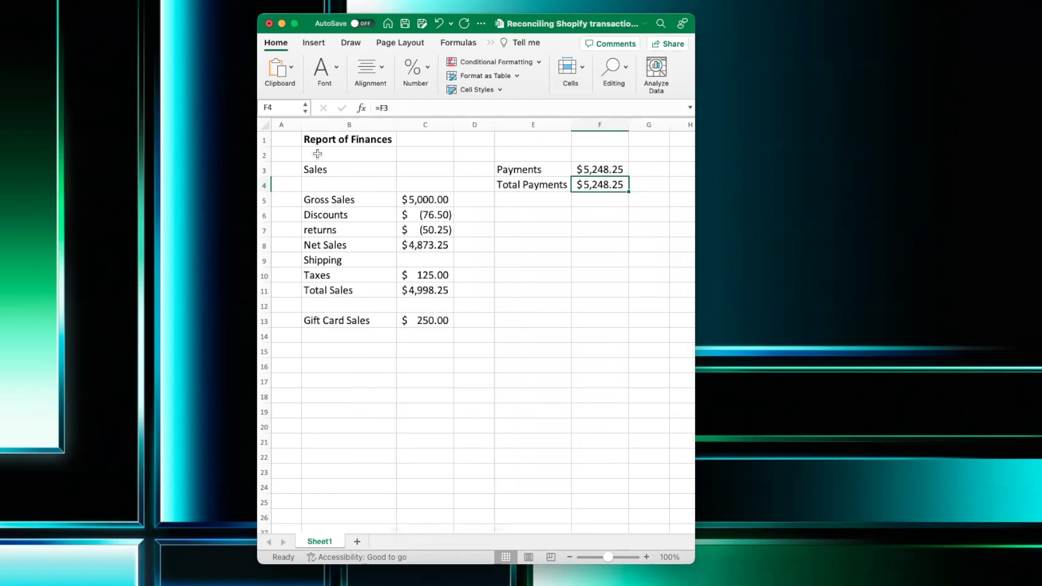
{"action": "scroll", "coordinate": [452, 191], "scroll_direction": "right", "scroll_amount": 6}
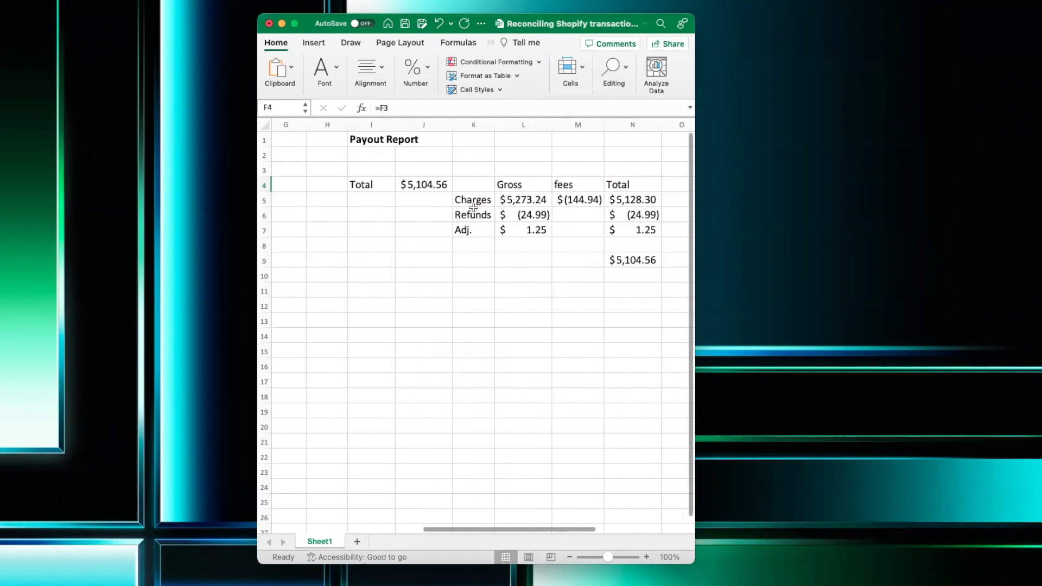
{"action": "left_click", "coordinate": [399, 183]}
{"action": "scroll", "coordinate": [512, 191], "scroll_direction": "left", "scroll_amount": 1}
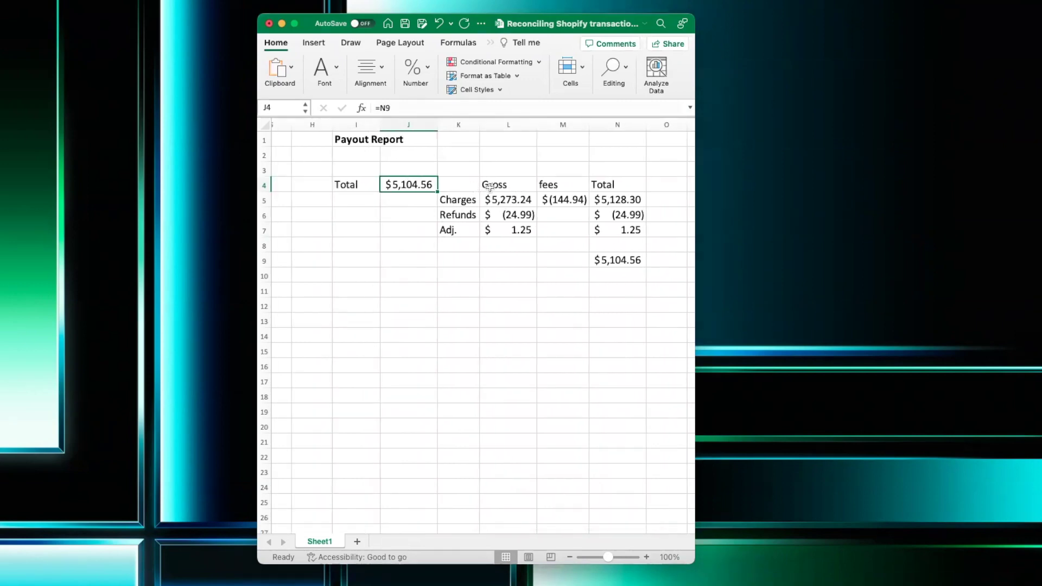
- Check the fees (-144.94), adjustment (1.25) and Total Payments ($5,248.25), then select the cell below the Payout Report total
{"action": "left_click", "coordinate": [564, 197]}
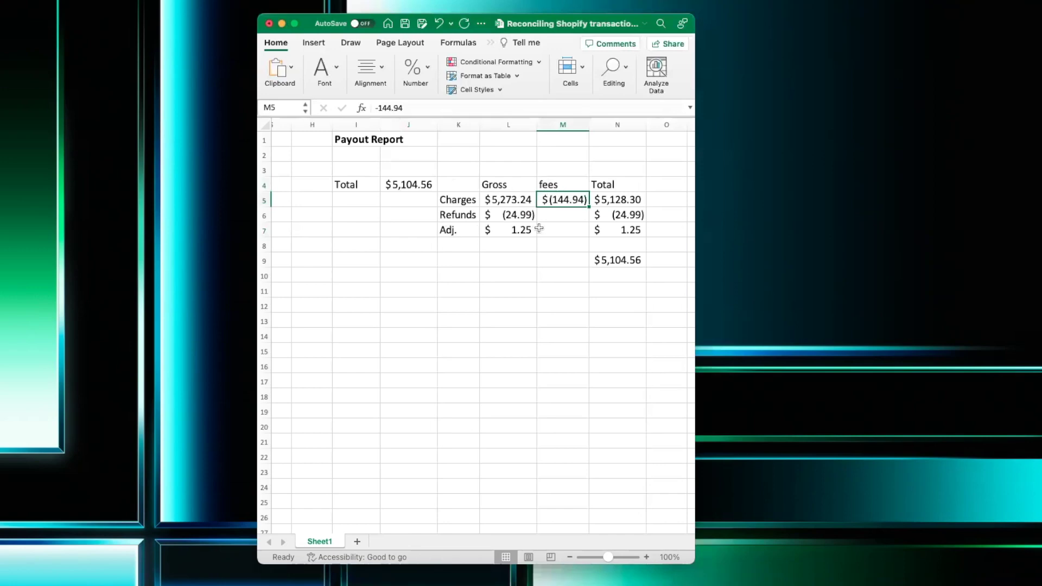
{"action": "left_click", "coordinate": [521, 228]}
{"action": "scroll", "coordinate": [408, 196], "scroll_direction": "right", "scroll_amount": 2}
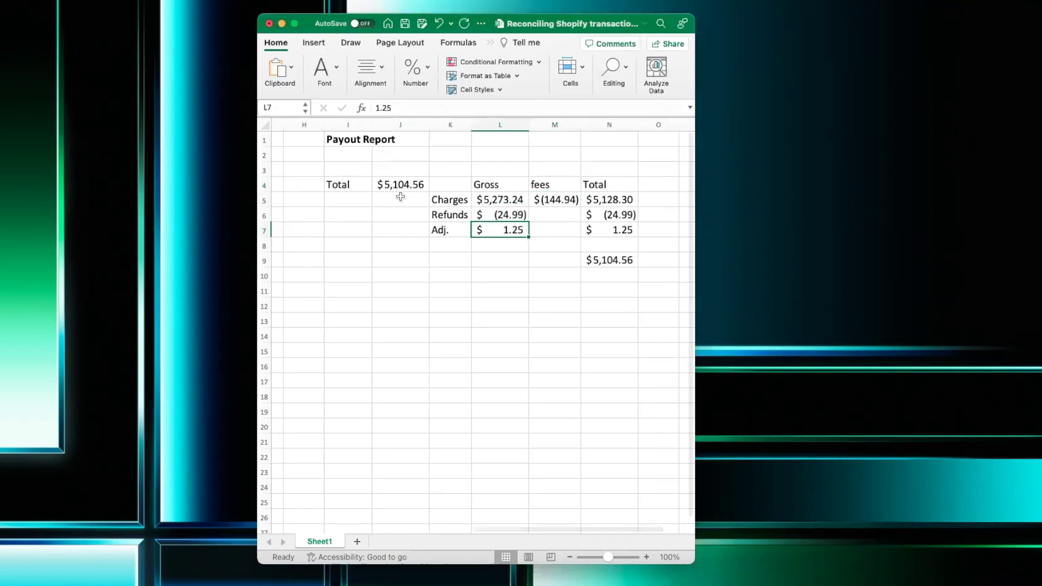
{"action": "left_click", "coordinate": [374, 185]}
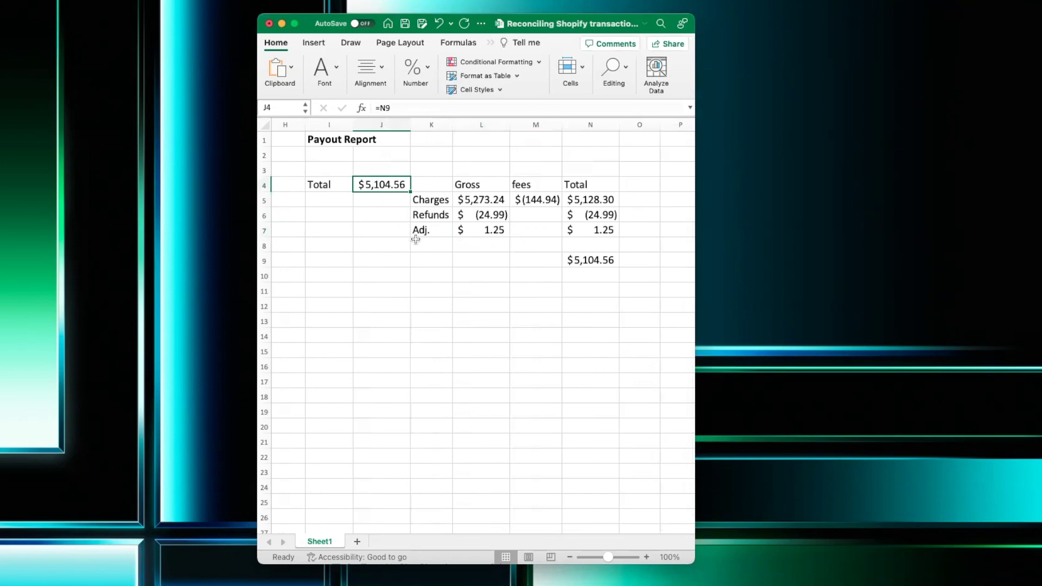
{"action": "scroll", "coordinate": [417, 239], "scroll_direction": "left", "scroll_amount": 2}
{"action": "scroll", "coordinate": [417, 240], "scroll_direction": "left", "scroll_amount": 5}
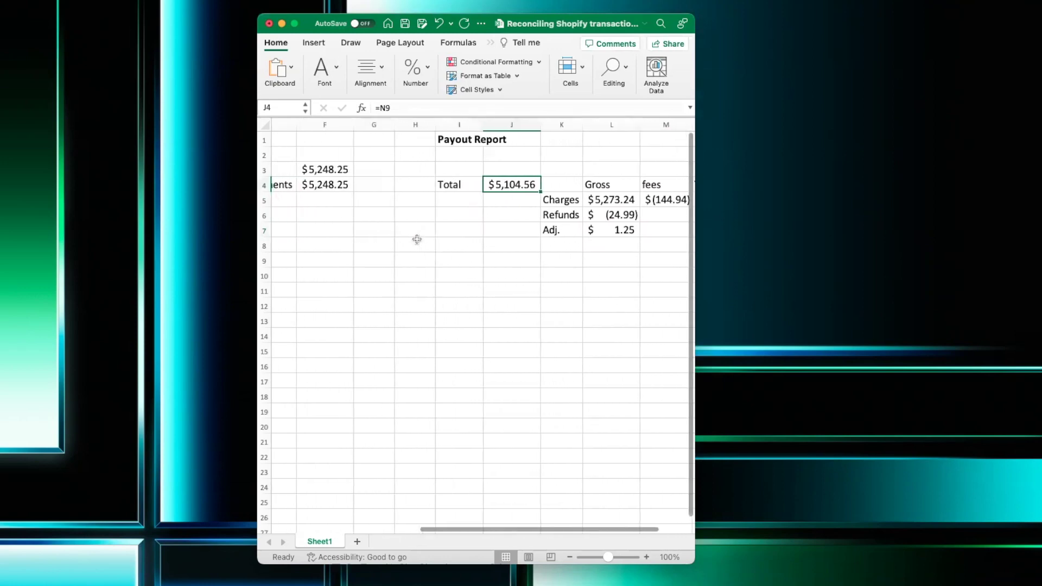
{"action": "left_click", "coordinate": [328, 183]}
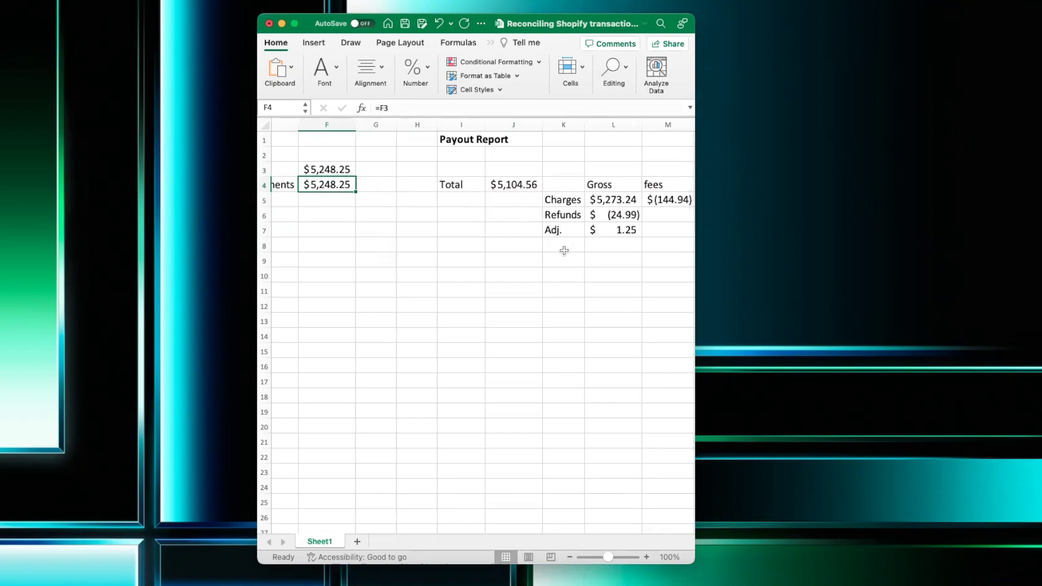
{"action": "left_click", "coordinate": [506, 203]}
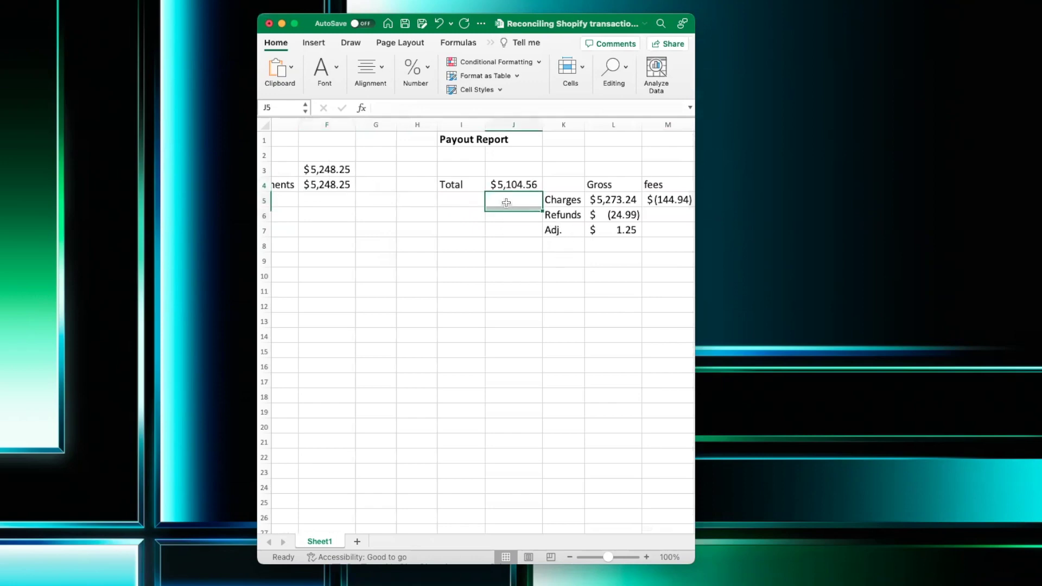
- Enter =F4+M5+L7 under the Payout Report total, returning $5,104.56
{"action": "type", "text": "="}
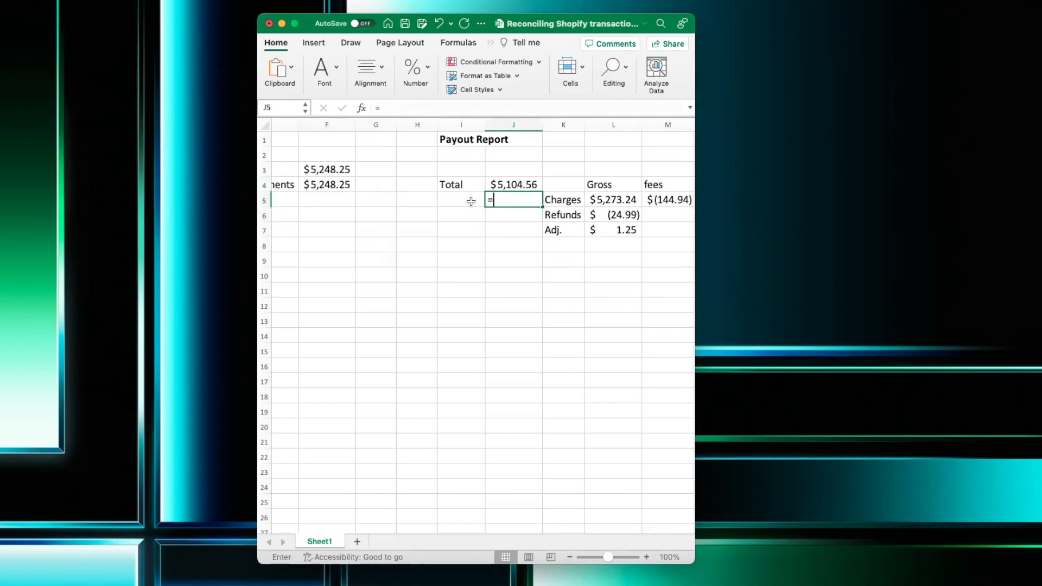
{"action": "left_click", "coordinate": [348, 187]}
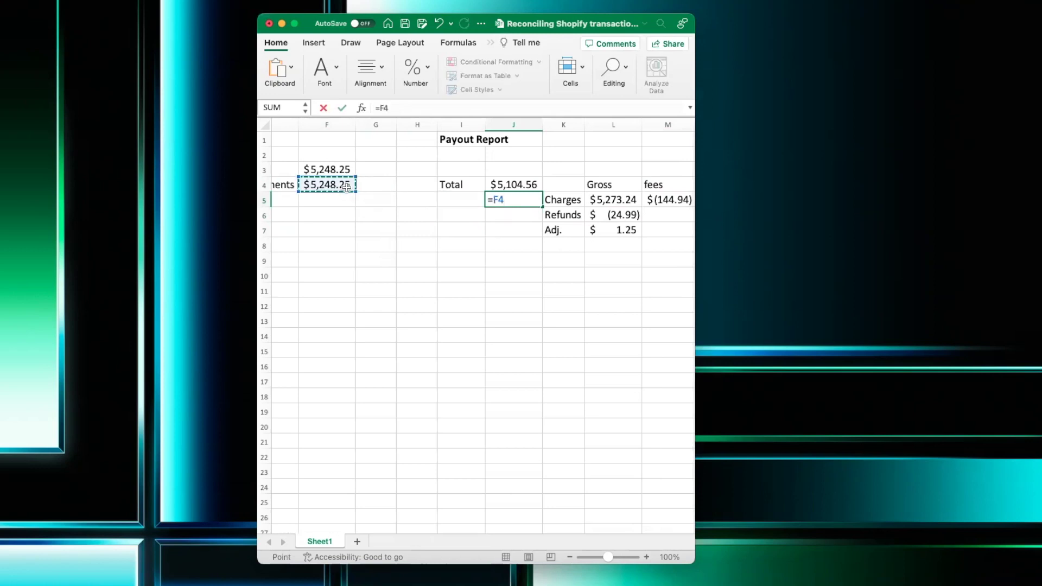
{"action": "type", "text": "+"}
{"action": "left_click", "coordinate": [676, 201]}
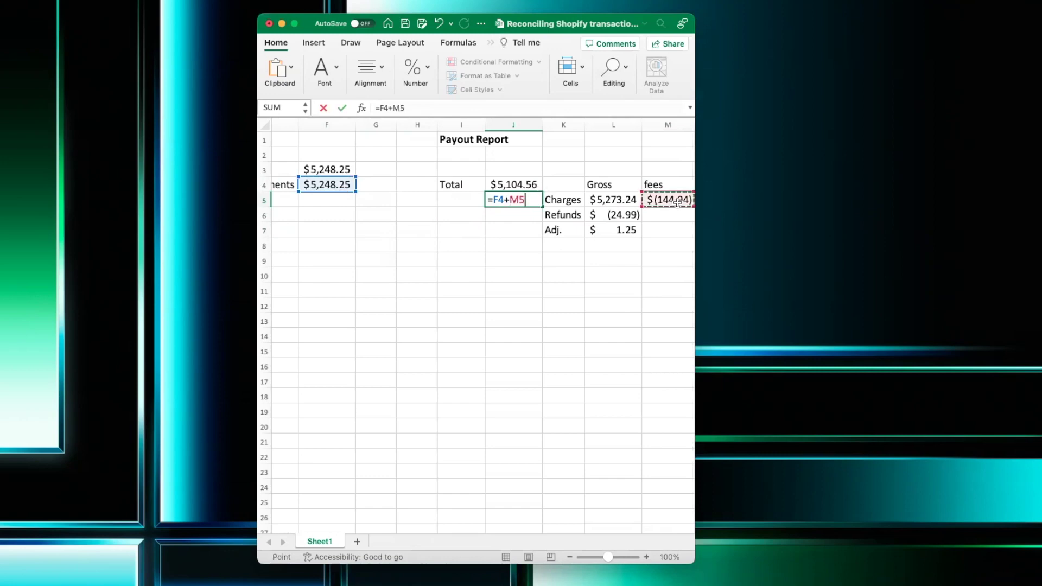
{"action": "type", "text": "+"}
{"action": "left_click", "coordinate": [626, 232]}
{"action": "key", "text": "Return"}
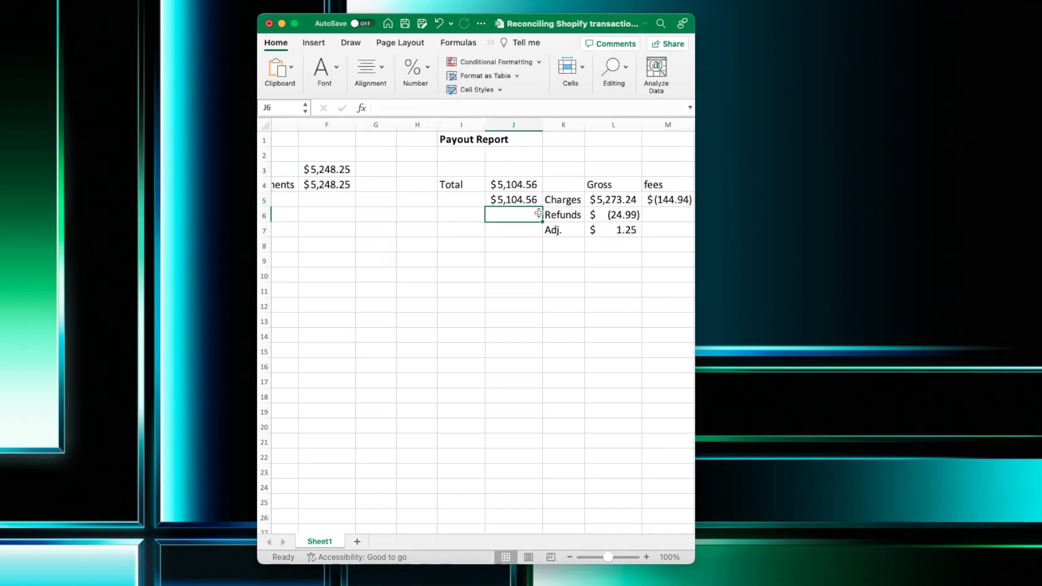
{"action": "key", "text": "Down"}
{"action": "key", "text": "Down"}
{"action": "key", "text": "Down"}
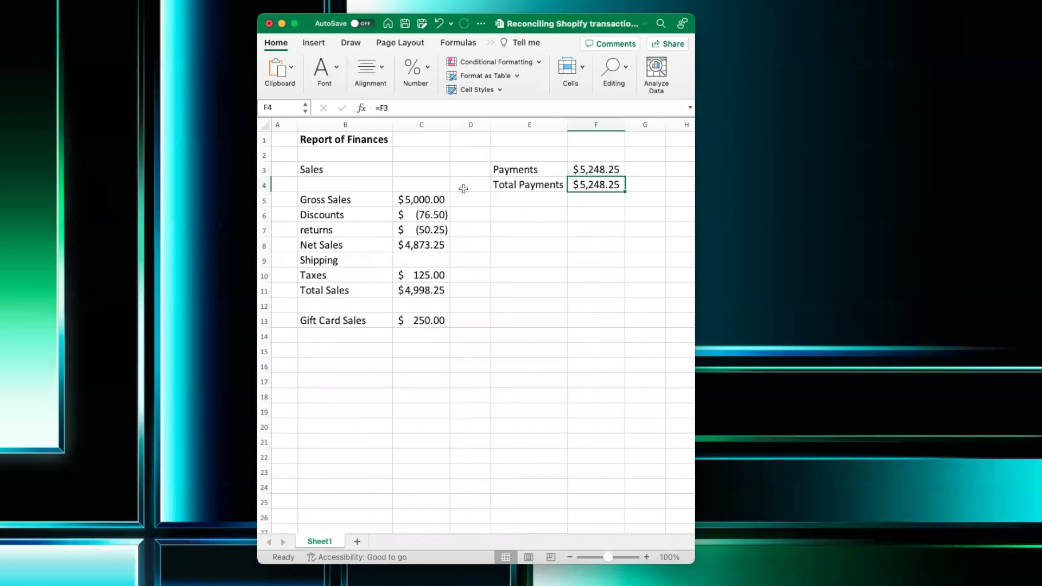
{"action": "scroll", "coordinate": [582, 219], "scroll_direction": "right", "scroll_amount": 10}
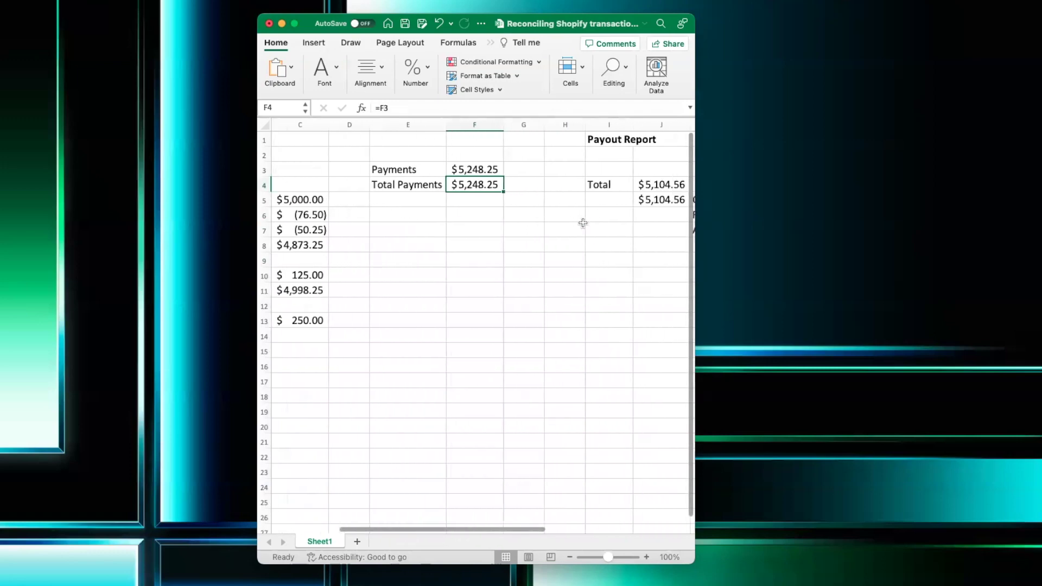
{"action": "scroll", "coordinate": [582, 219], "scroll_direction": "right", "scroll_amount": 5}
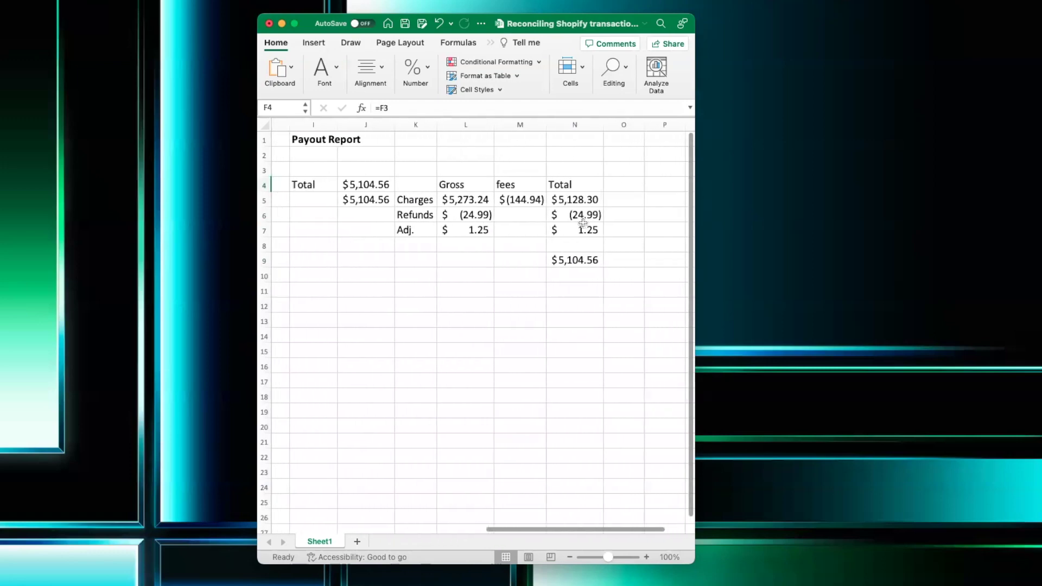
{"action": "scroll", "coordinate": [531, 221], "scroll_direction": "left", "scroll_amount": 2}
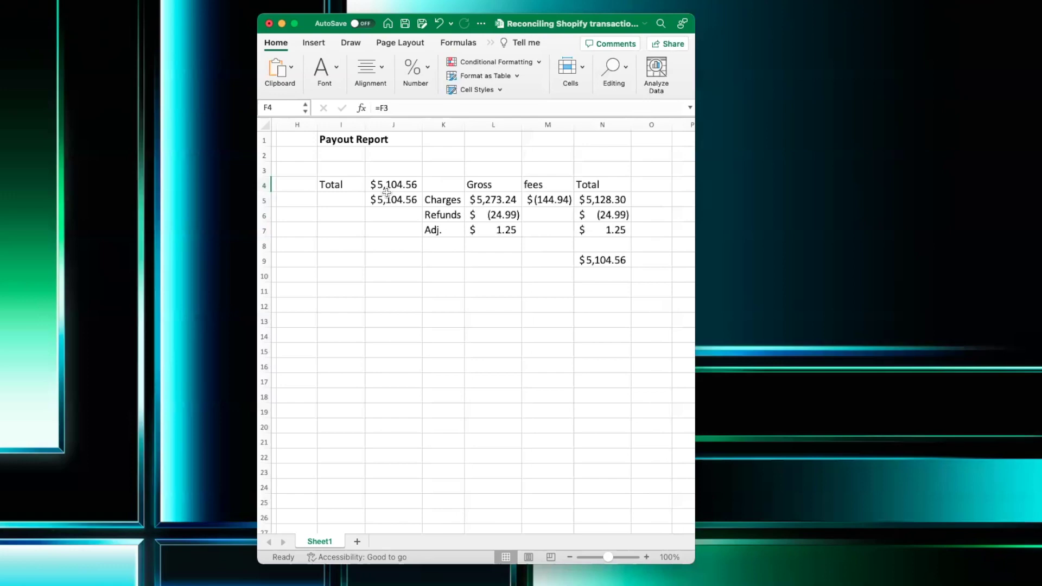
{"action": "scroll", "coordinate": [386, 191], "scroll_direction": "left", "scroll_amount": 1}
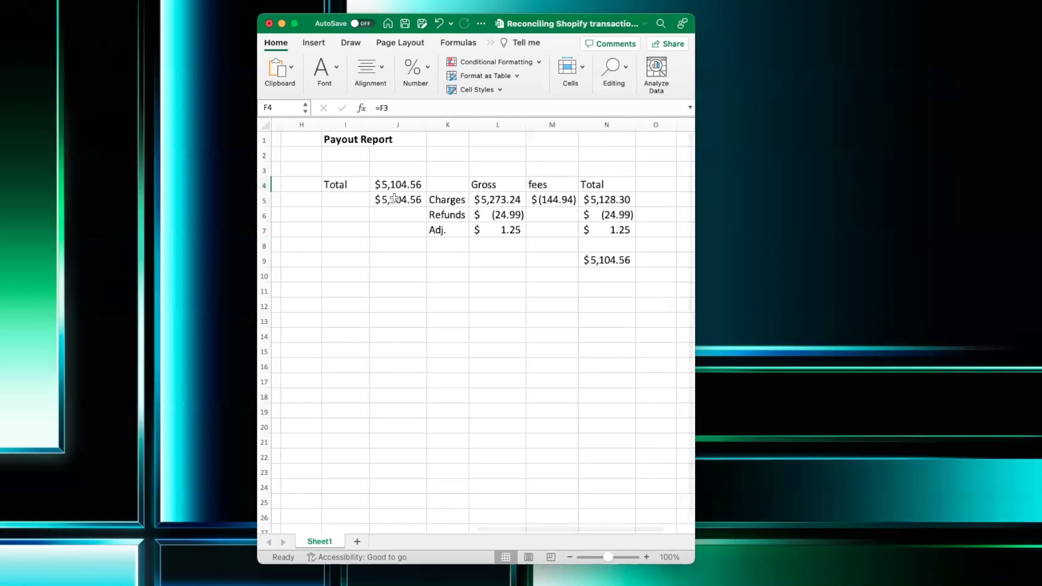
{"action": "scroll", "coordinate": [395, 199], "scroll_direction": "left", "scroll_amount": 3}
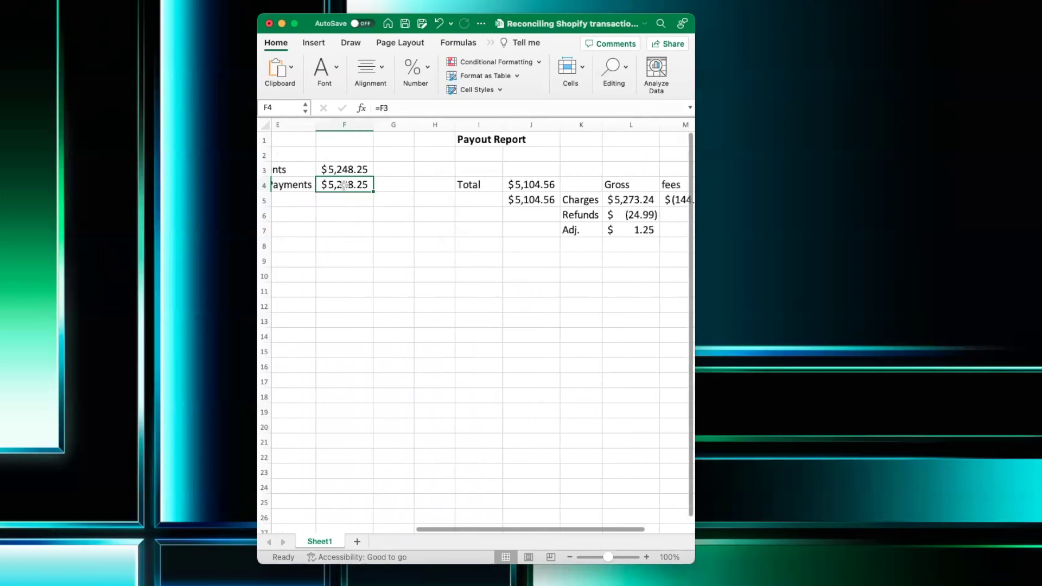
{"action": "scroll", "coordinate": [375, 184], "scroll_direction": "left", "scroll_amount": 3}
{"action": "scroll", "coordinate": [344, 185], "scroll_direction": "right", "scroll_amount": 5}
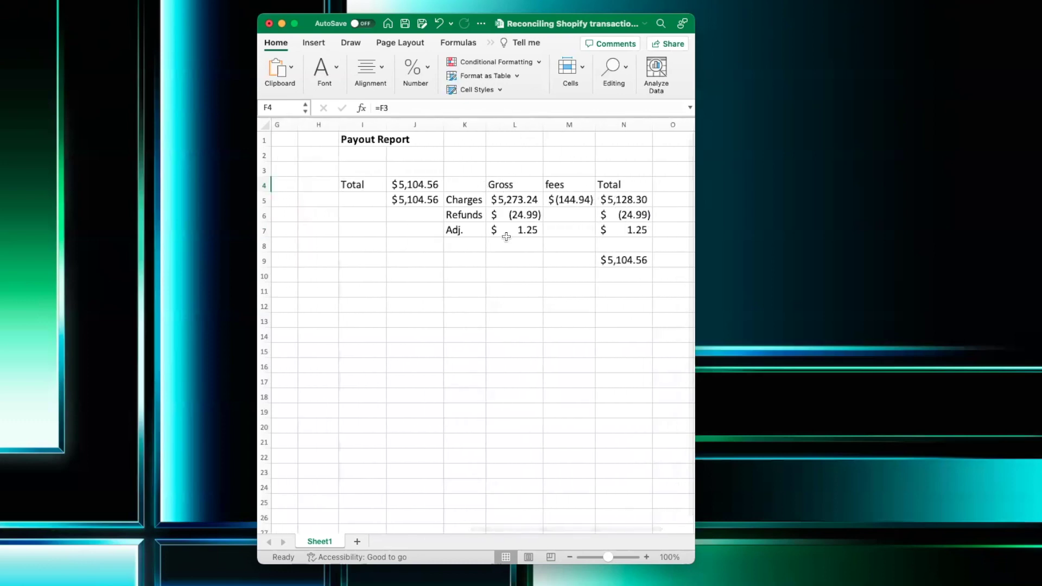
{"action": "left_click", "coordinate": [513, 244]}
{"action": "left_click", "coordinate": [562, 203]}
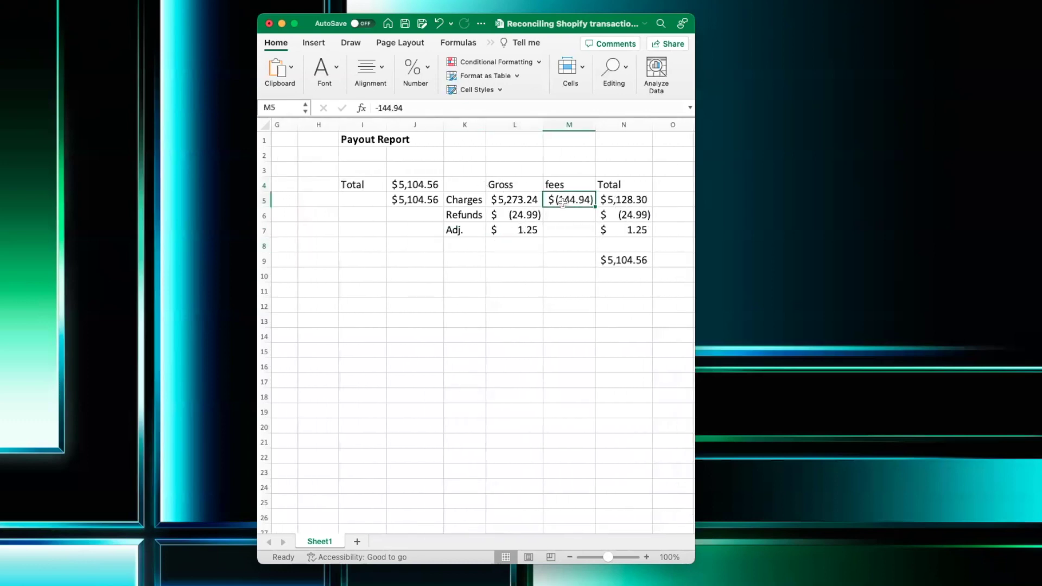
{"action": "left_click", "coordinate": [500, 233]}
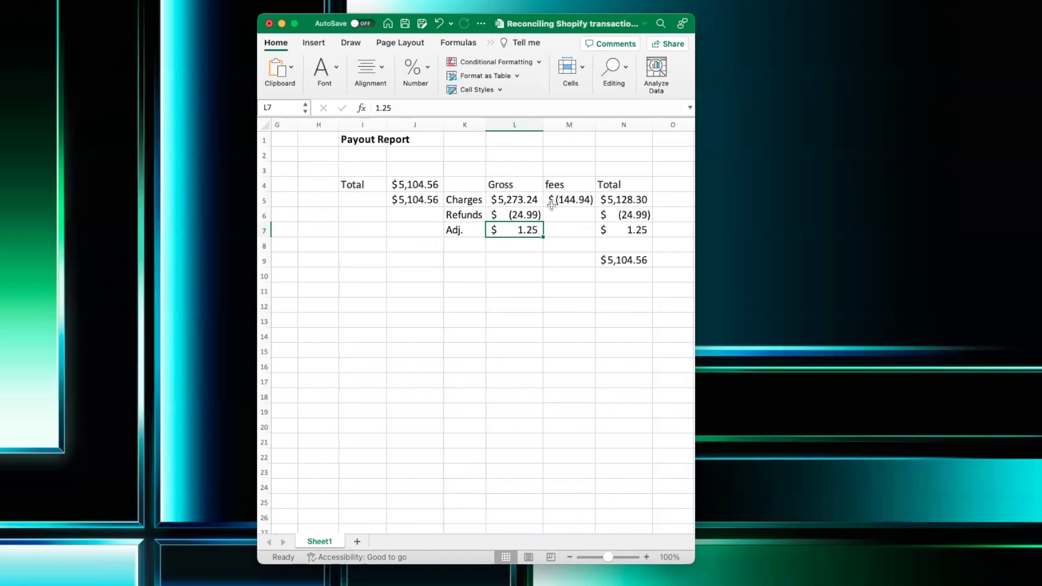
{"action": "scroll", "coordinate": [551, 204], "scroll_direction": "right", "scroll_amount": 2}
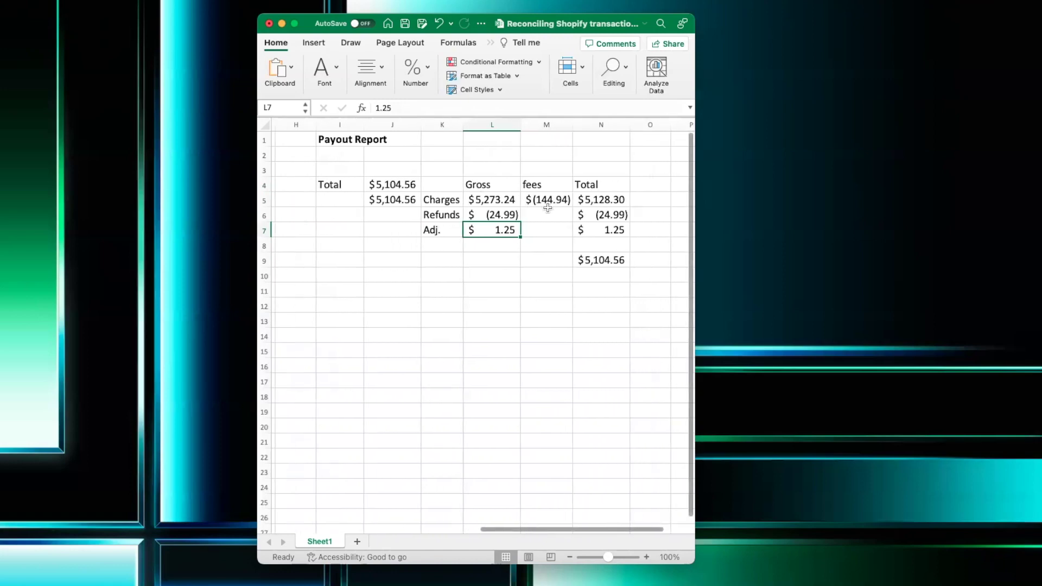
{"action": "scroll", "coordinate": [535, 217], "scroll_direction": "left", "scroll_amount": 10}
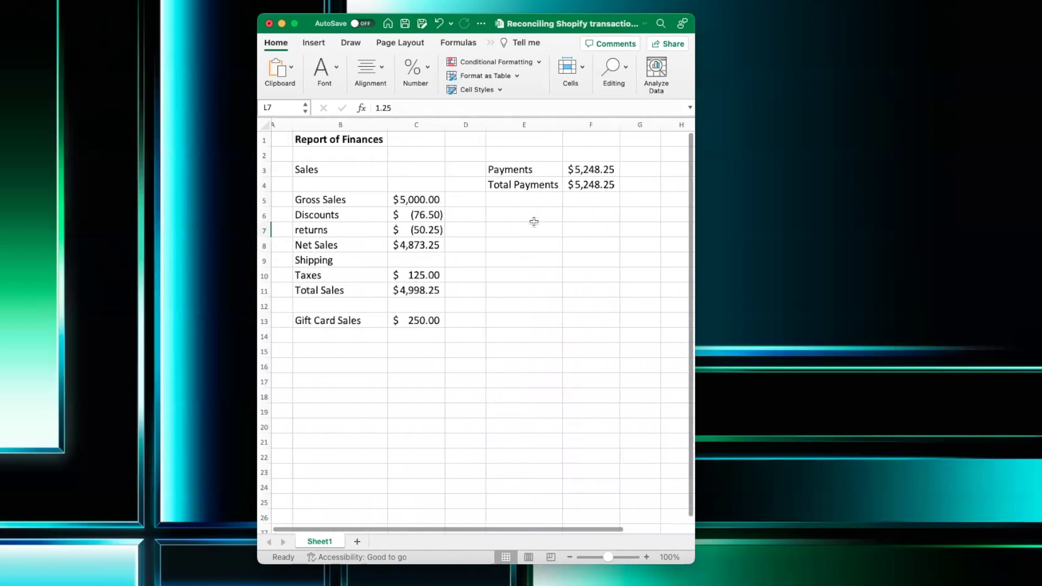